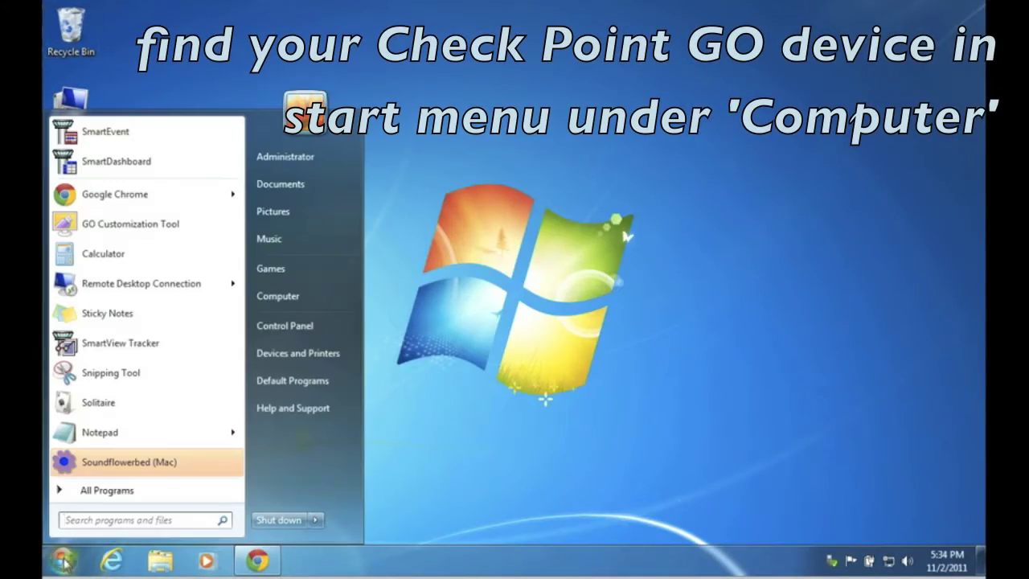
Step: Launch Check Point GO from CD Drive (E:) GO in the Computer window
{"action": "left_click", "coordinate": [292, 296]}
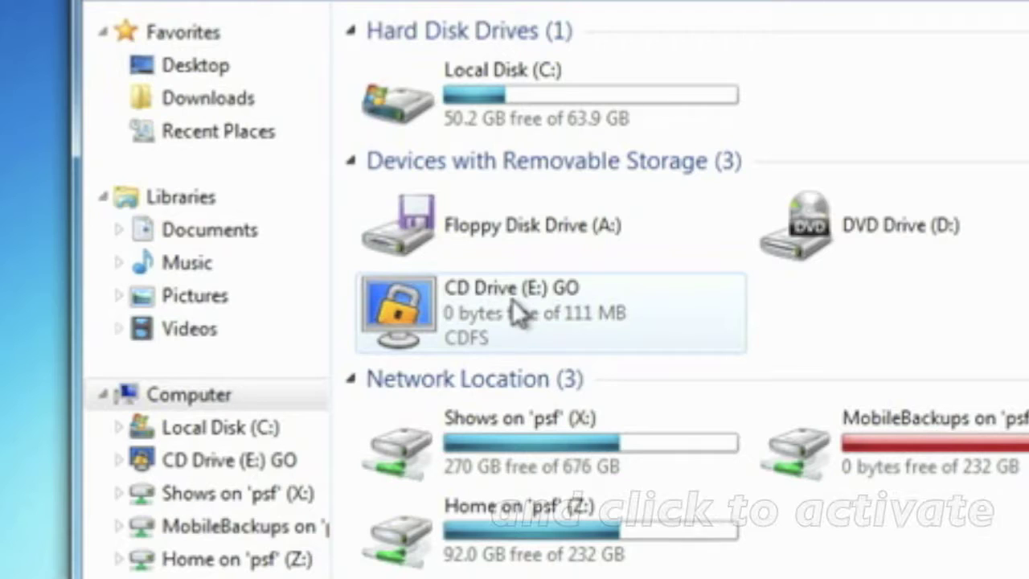
{"action": "left_click", "coordinate": [512, 302]}
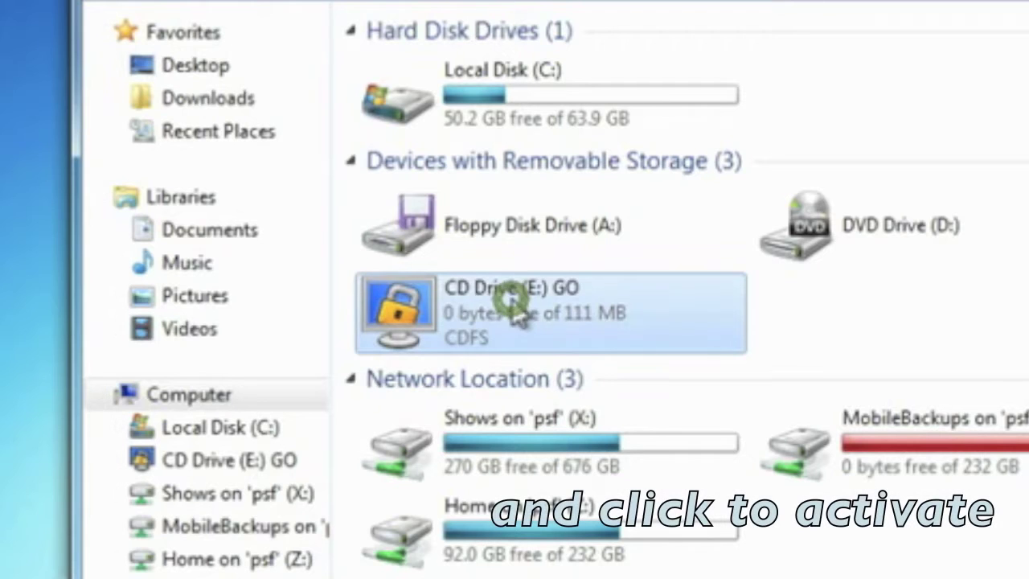
{"action": "double_click", "coordinate": [514, 302]}
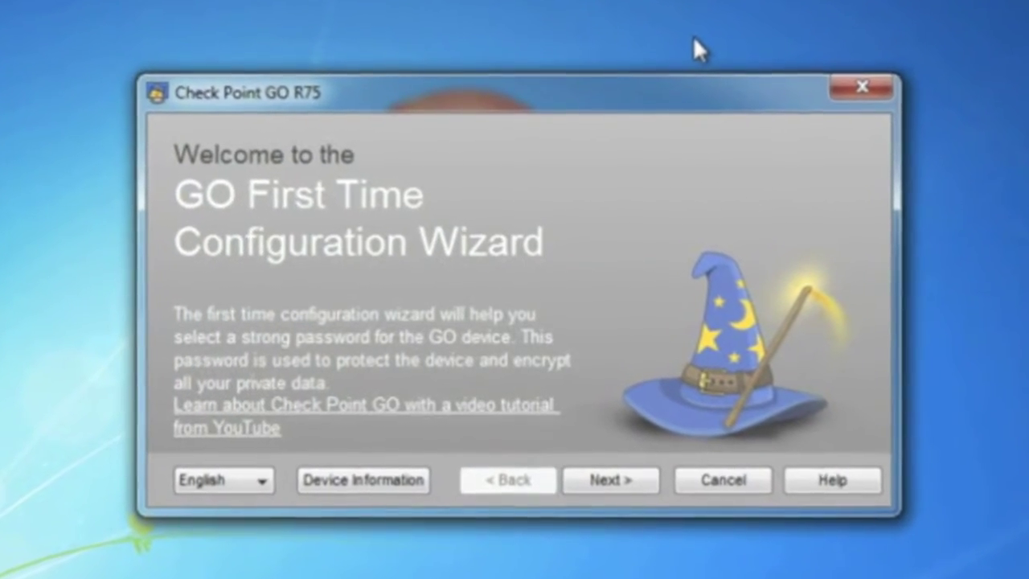
Step: Accept the license terms and set the device password to reach the GO desktop
{"action": "left_click", "coordinate": [636, 483]}
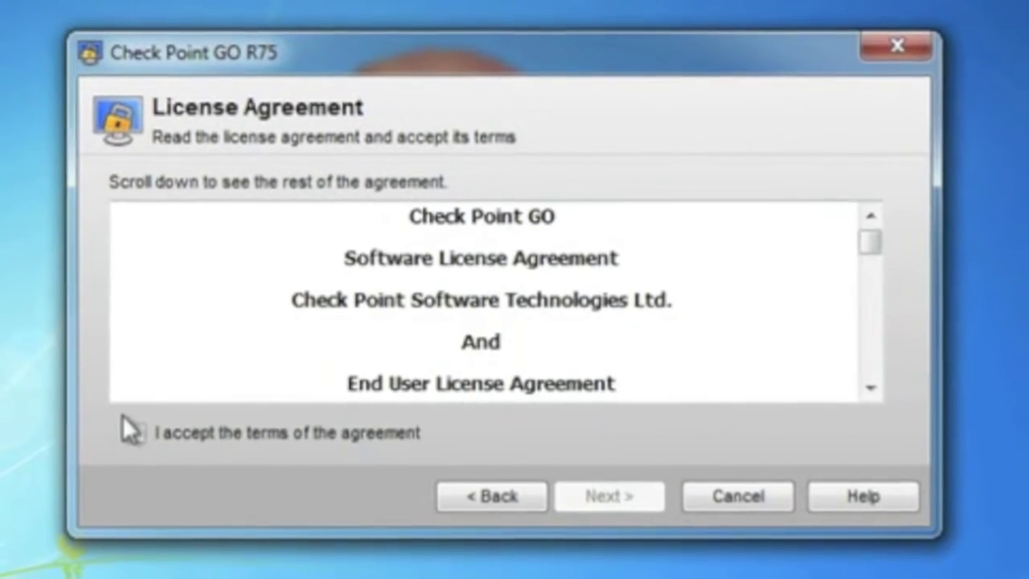
{"action": "left_click", "coordinate": [144, 434]}
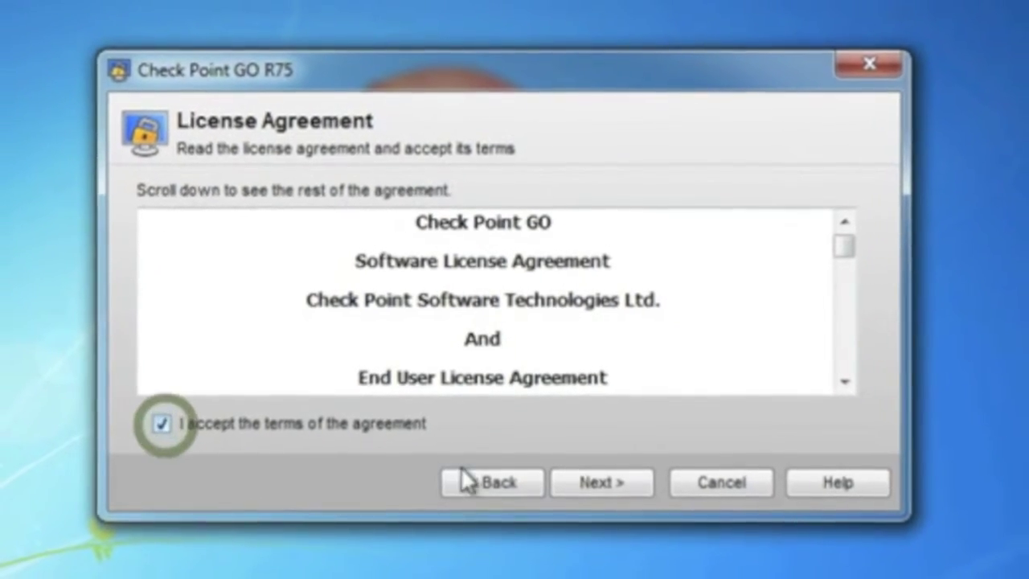
{"action": "left_click", "coordinate": [601, 482]}
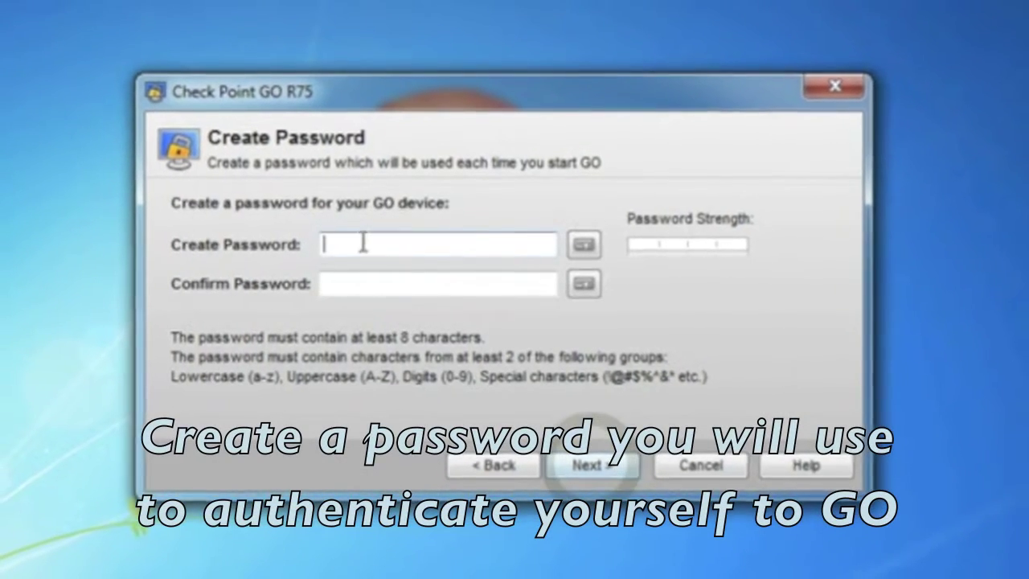
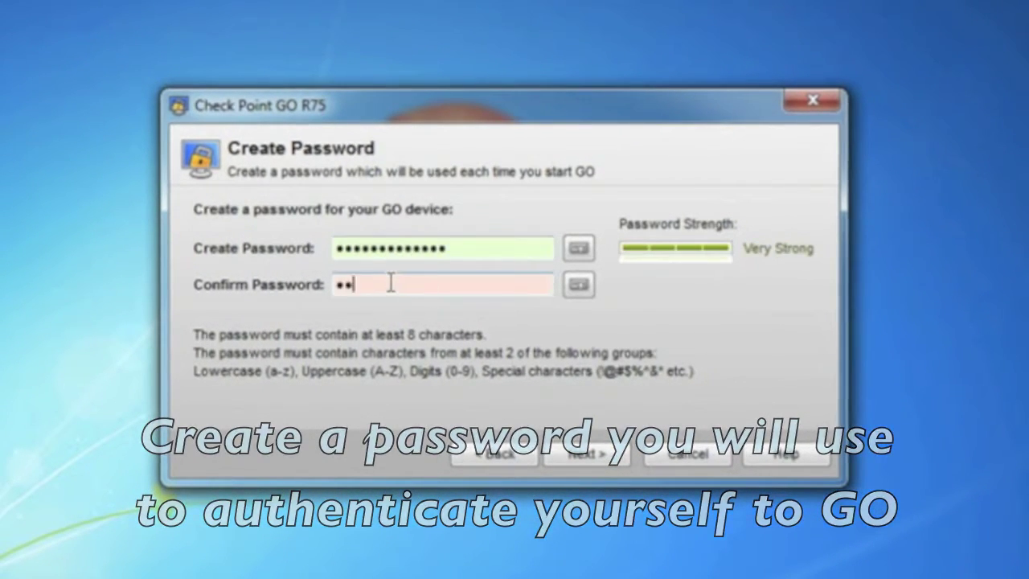
{"action": "left_click", "coordinate": [586, 454]}
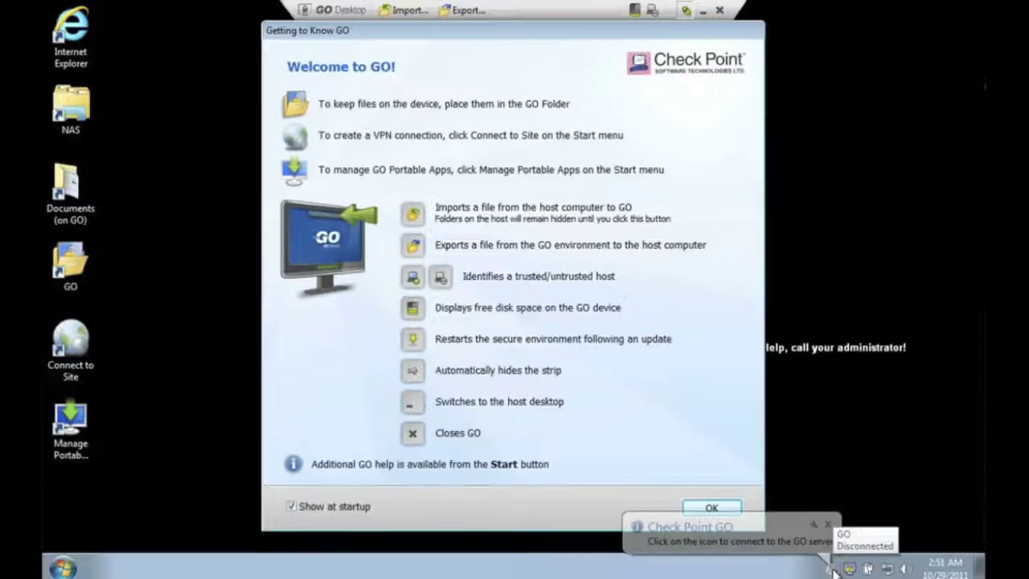
Step: Create a VPN site for server killhup.cx, trusting its certificate, with username and password authentication
{"action": "left_click", "coordinate": [662, 563]}
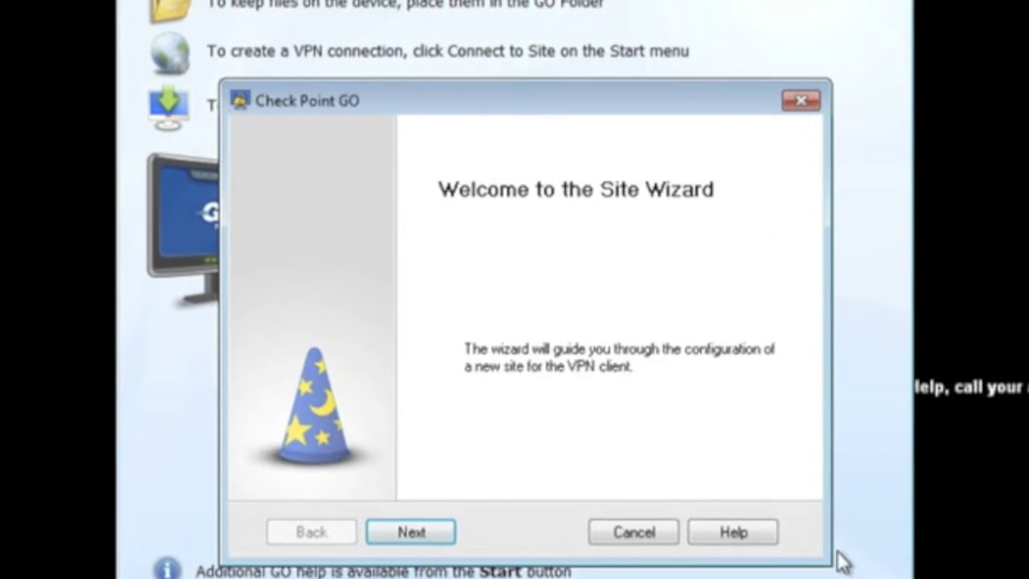
{"action": "left_click", "coordinate": [418, 533]}
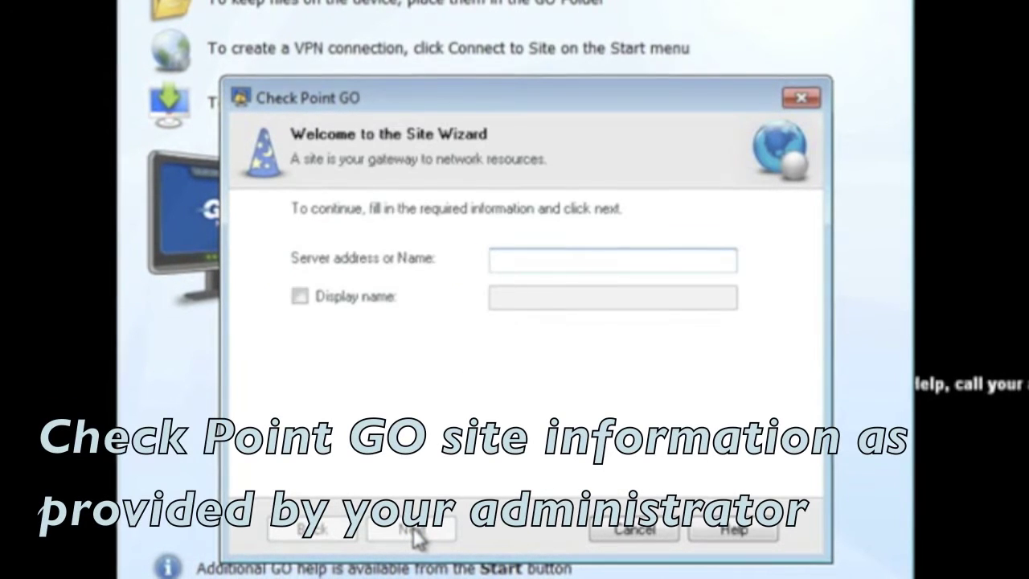
{"action": "type", "text": "killhup.cx"}
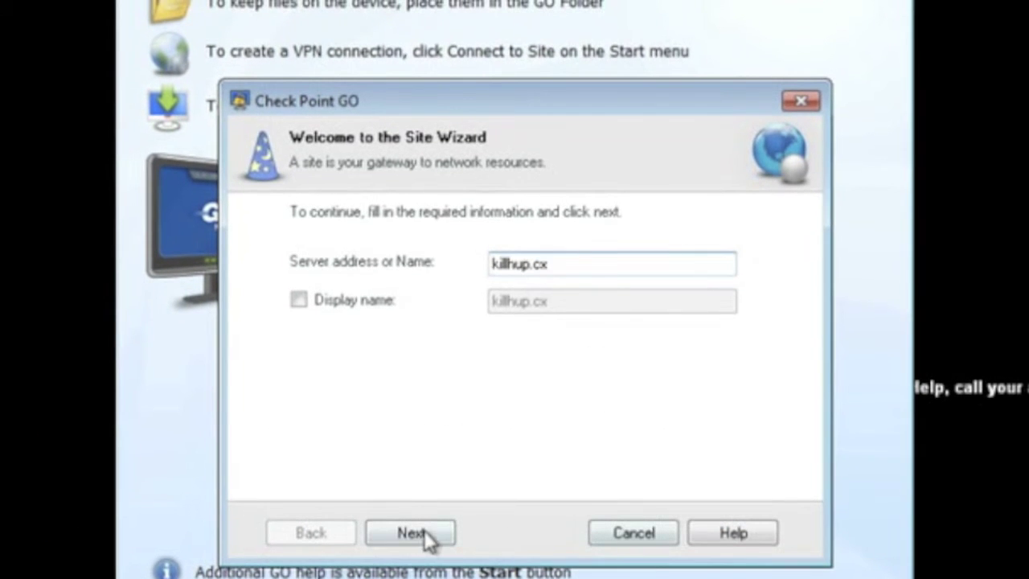
{"action": "left_click", "coordinate": [423, 529]}
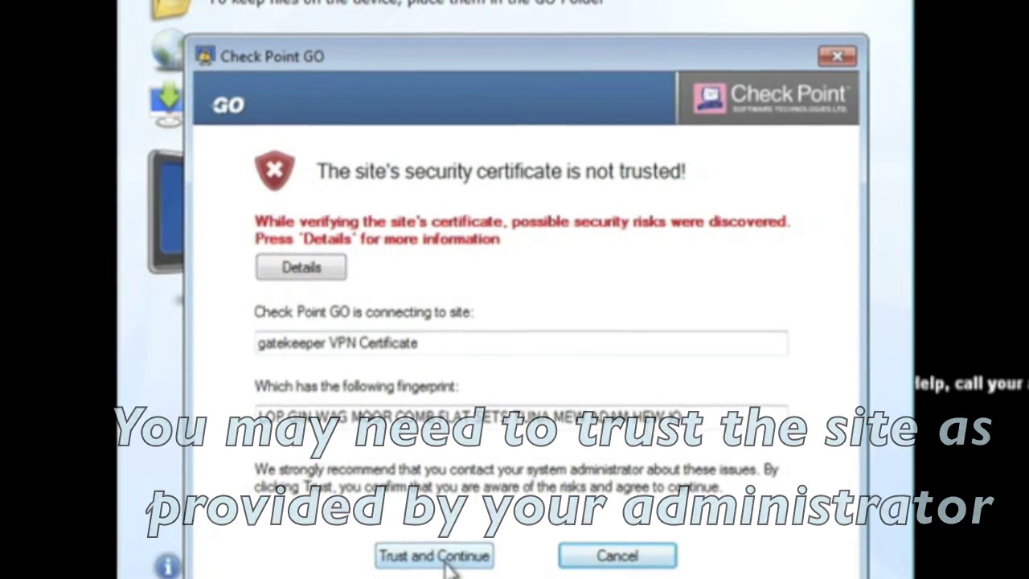
{"action": "left_click", "coordinate": [446, 560]}
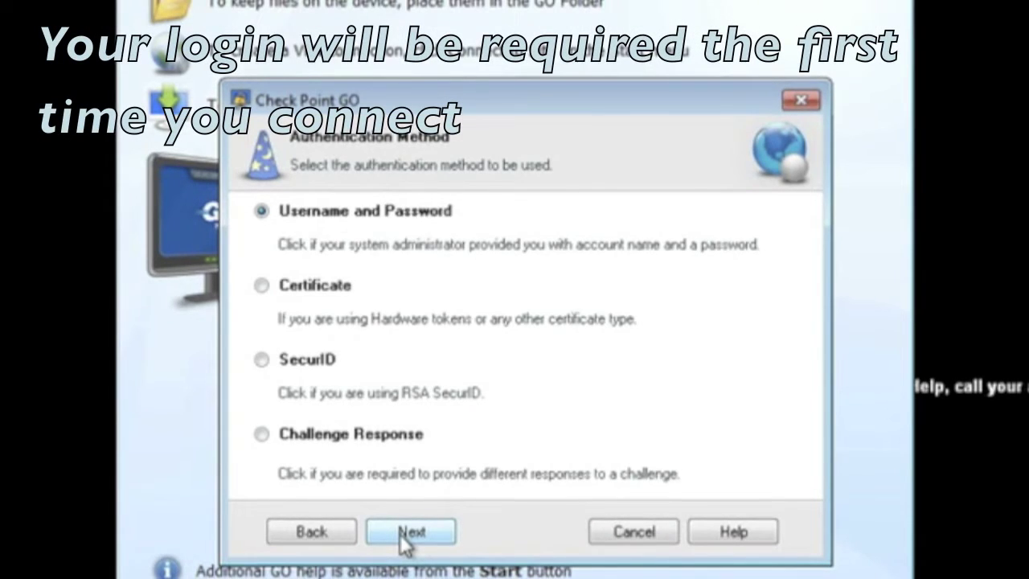
{"action": "left_click", "coordinate": [411, 532]}
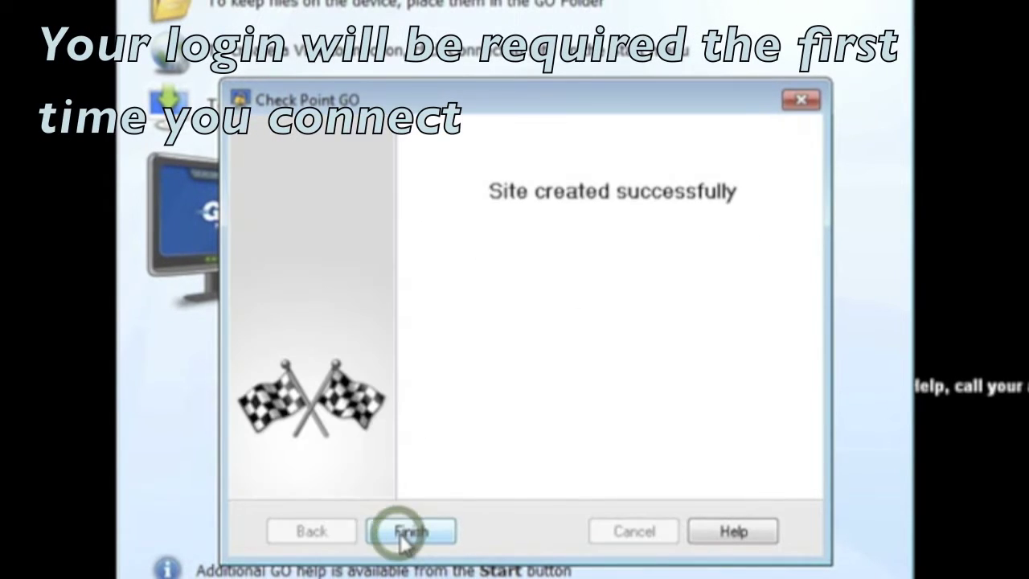
Step: Sign in and connect to killhup.cx, then close the success message and Getting to Know GO guide
{"action": "left_click", "coordinate": [414, 534]}
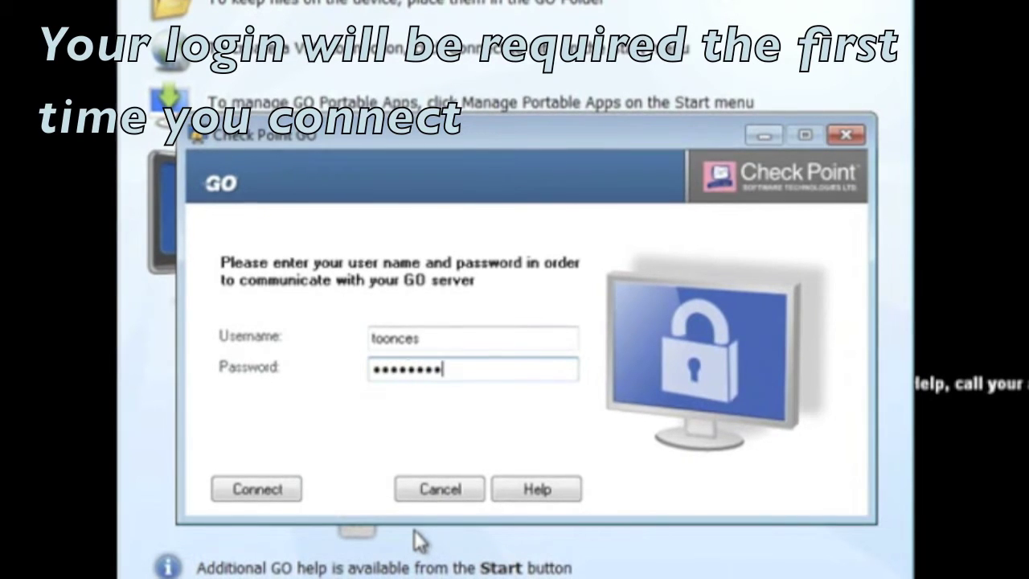
{"action": "left_click", "coordinate": [258, 489]}
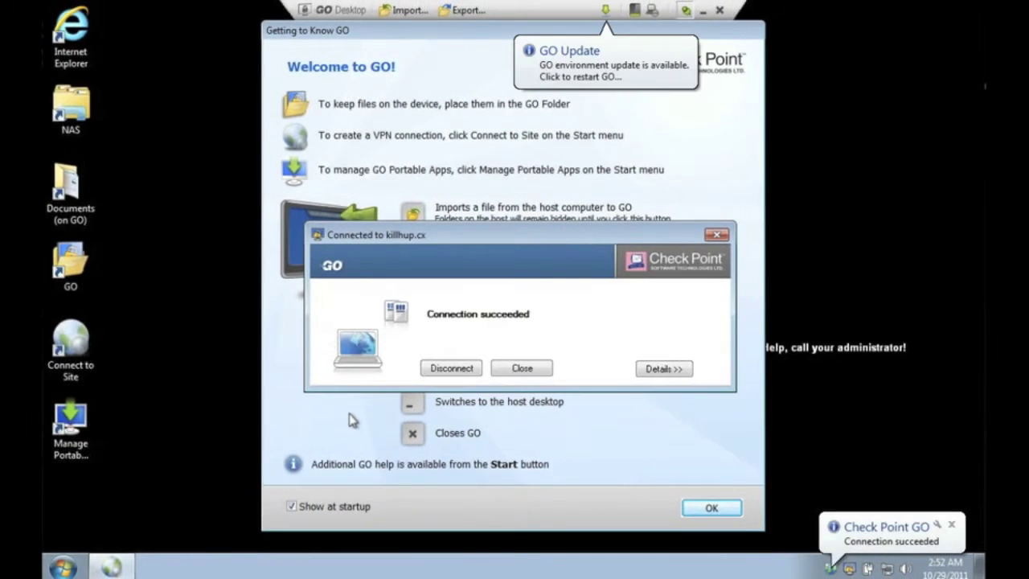
{"action": "left_click", "coordinate": [528, 372]}
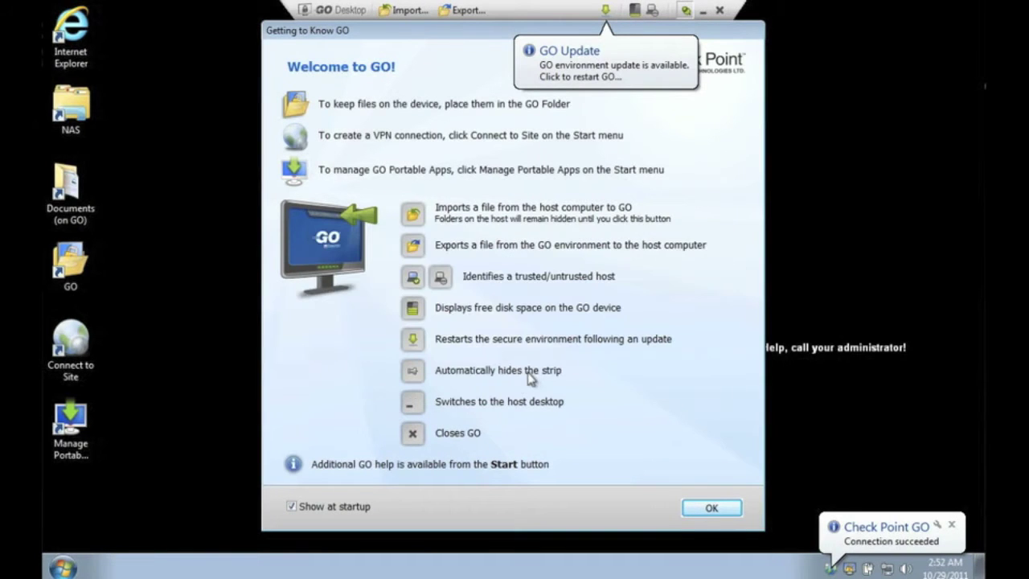
{"action": "left_click", "coordinate": [696, 510]}
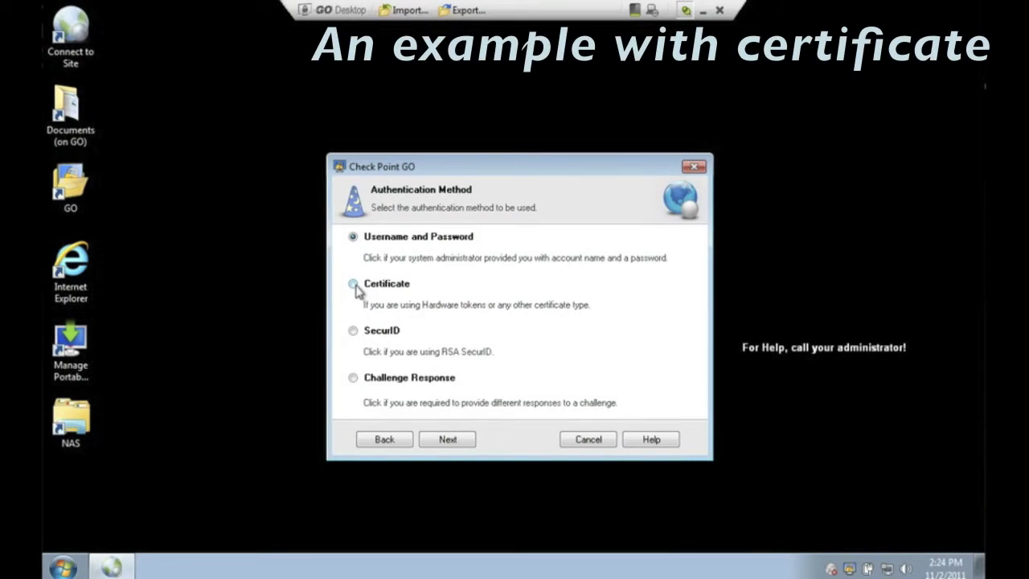
Step: Create a new site that uses Certificate authentication
{"action": "left_click", "coordinate": [448, 440]}
{"action": "left_click", "coordinate": [448, 440]}
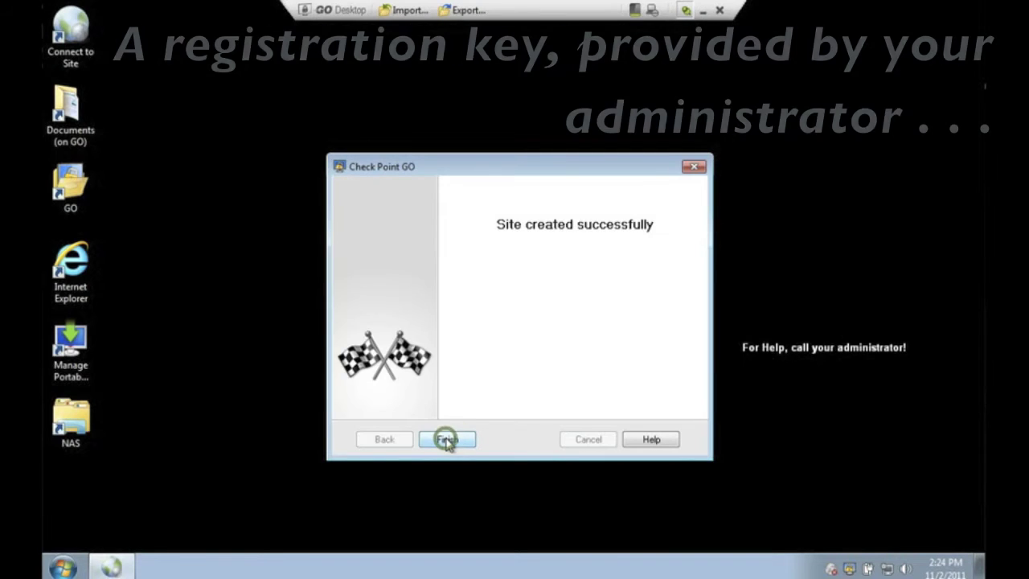
{"action": "left_click", "coordinate": [448, 440]}
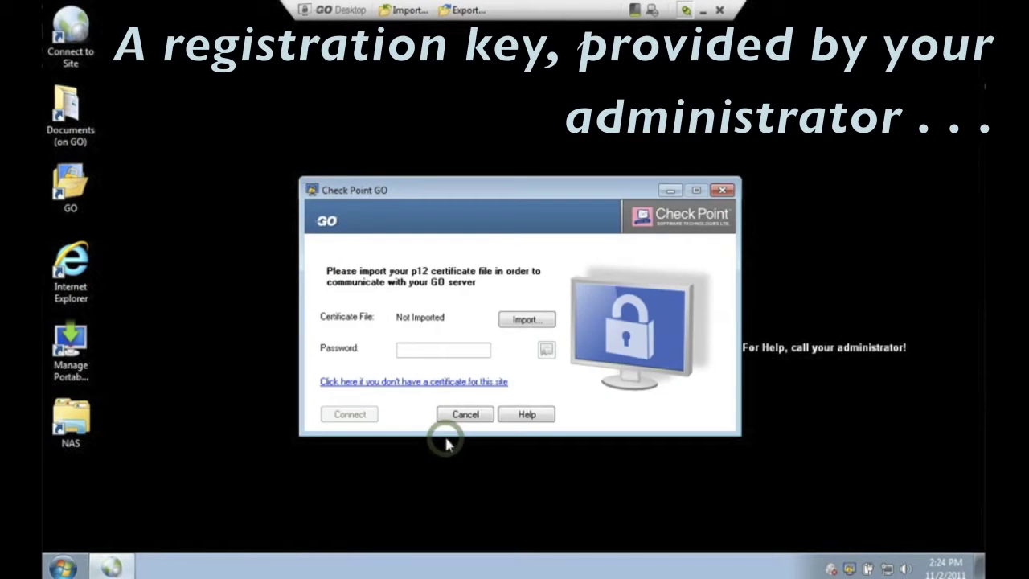
Step: Enroll a certificate with a registration key, connect to abra.checkpoint.com, and close the success message
{"action": "left_click", "coordinate": [411, 382]}
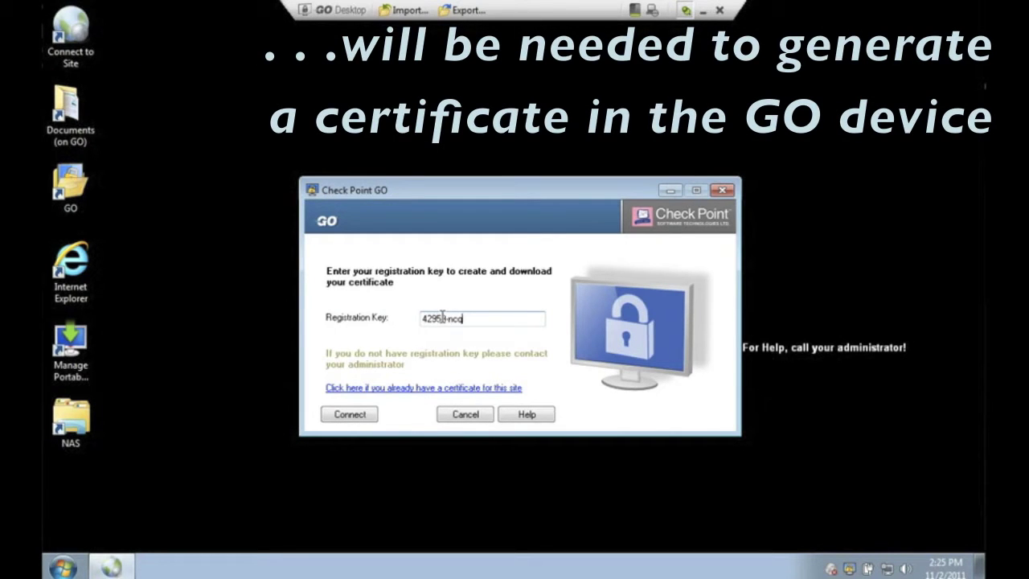
{"action": "left_click", "coordinate": [352, 415]}
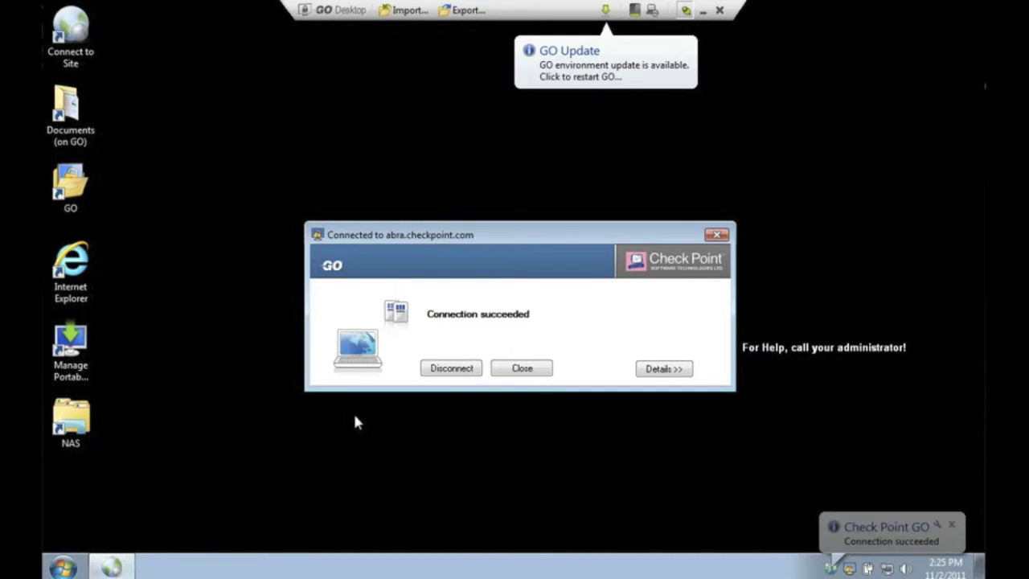
{"action": "left_click", "coordinate": [518, 372]}
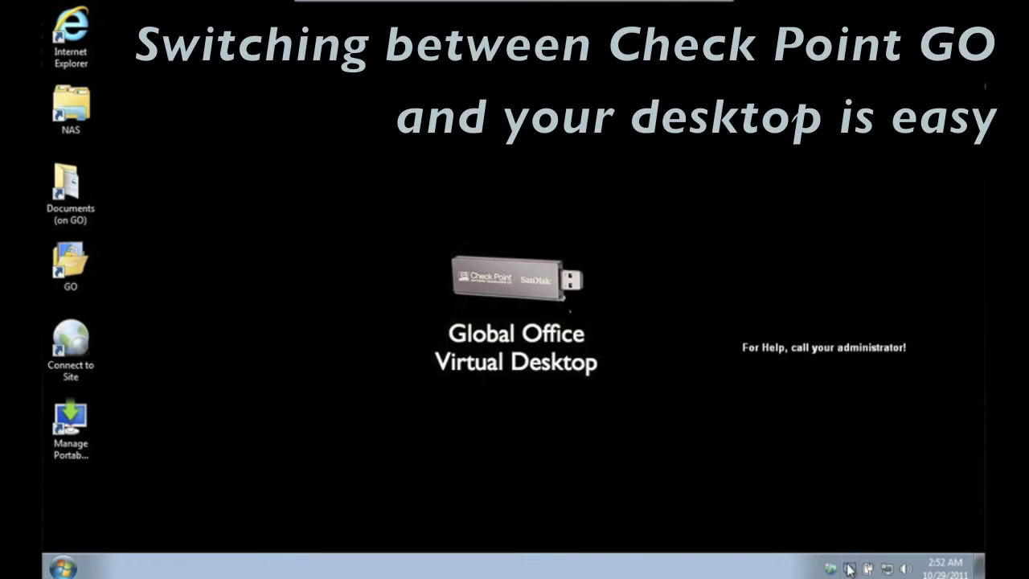
{"action": "right_click", "coordinate": [848, 568]}
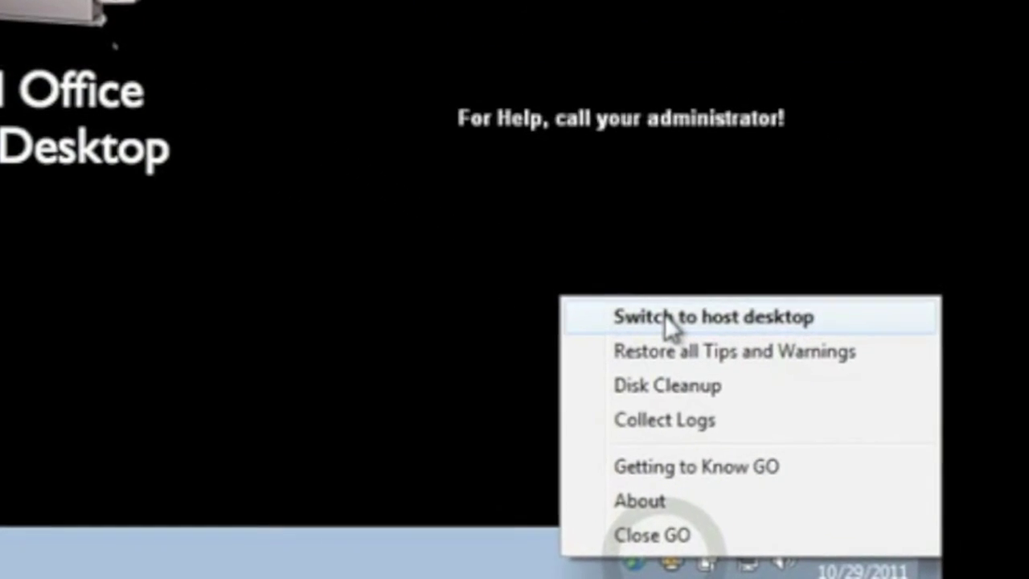
{"action": "left_click", "coordinate": [664, 315]}
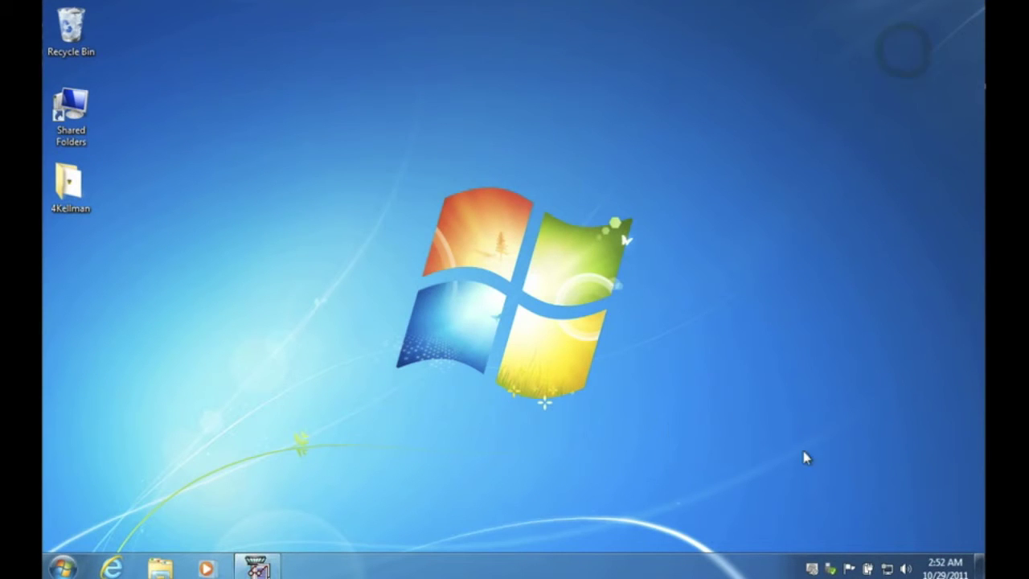
{"action": "right_click", "coordinate": [813, 571]}
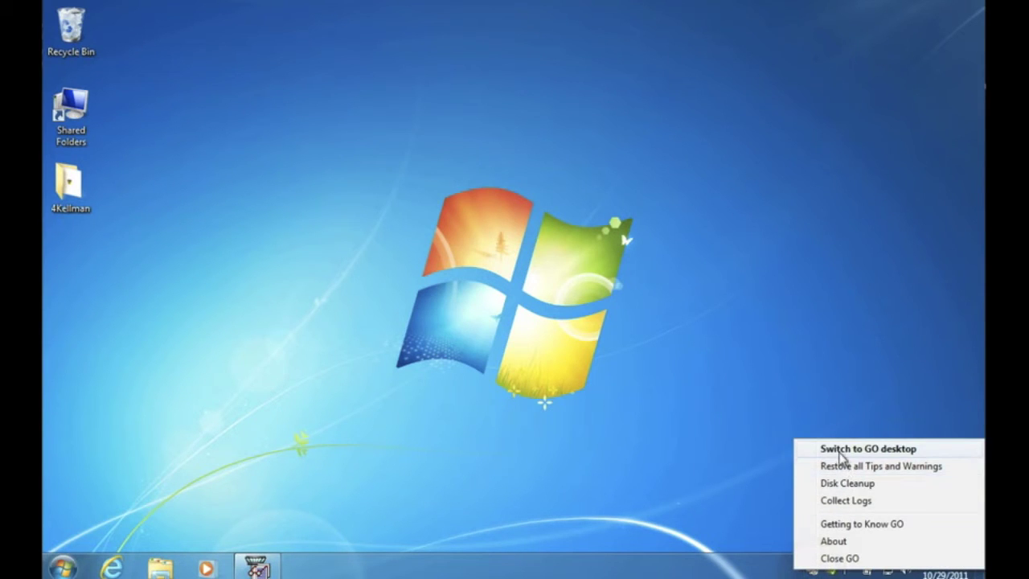
{"action": "left_click", "coordinate": [840, 455]}
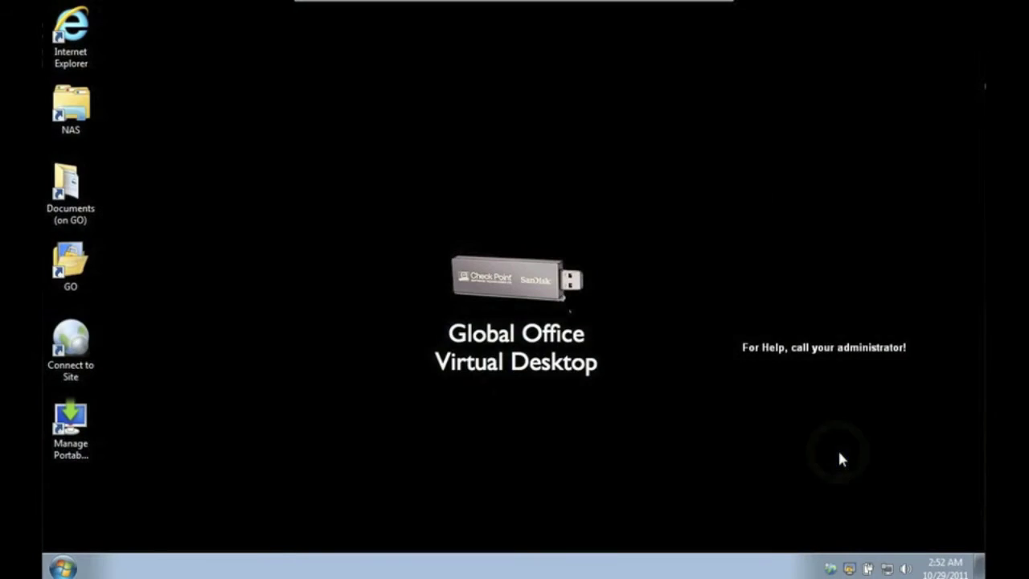
Step: Open the NAS icon and log on to FTP server 10.0.2.20 with the FTP credentials
{"action": "double_click", "coordinate": [69, 114]}
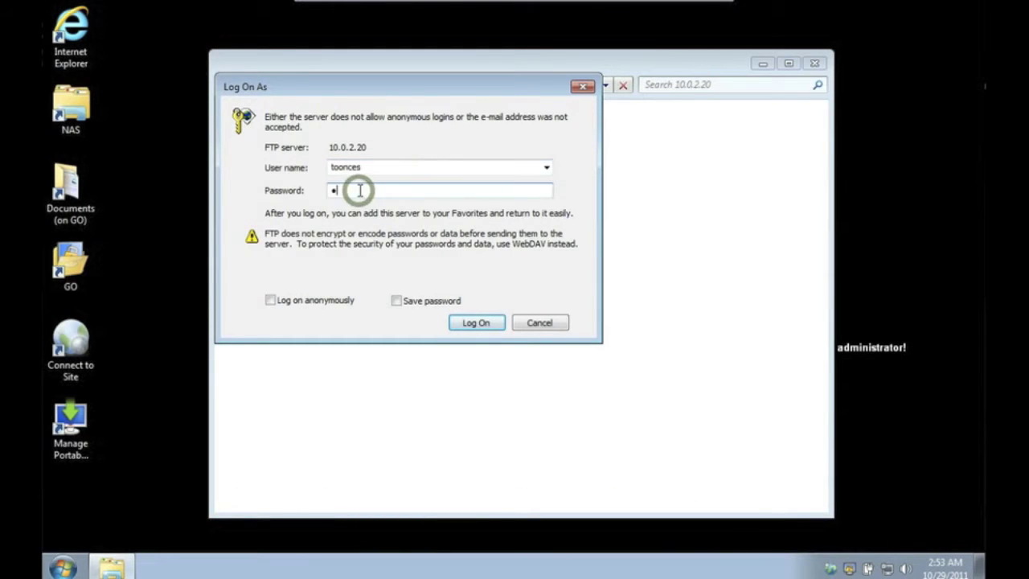
{"action": "left_click", "coordinate": [464, 323]}
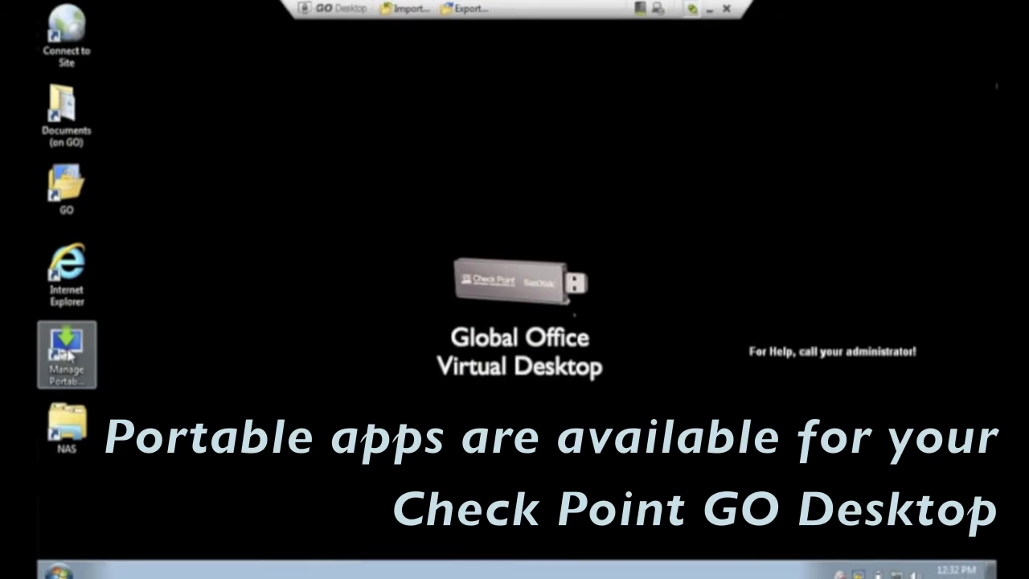
Step: Install the Mozilla Firefox 7 portable app from Manage Portable Apps
{"action": "double_click", "coordinate": [48, 374]}
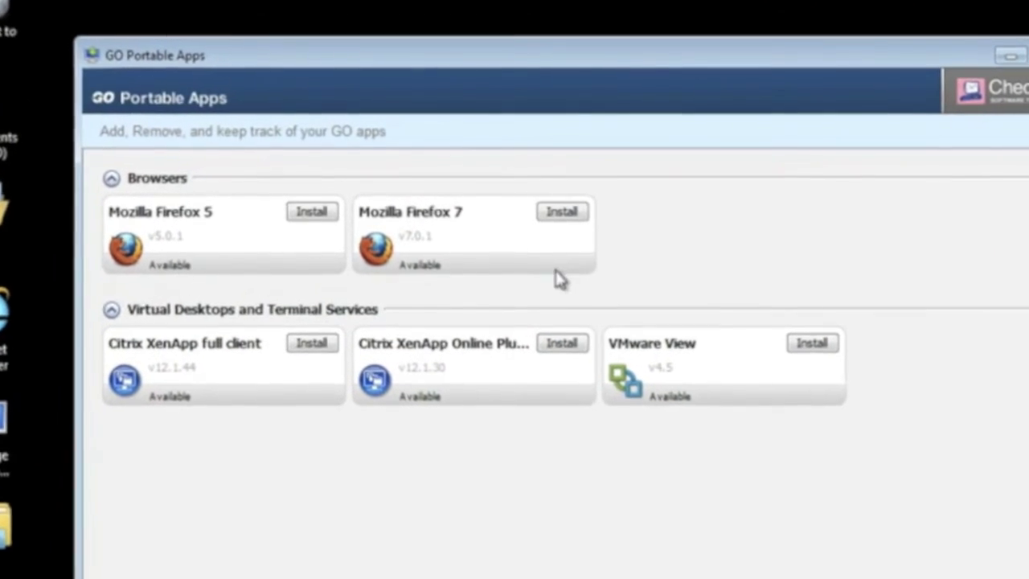
{"action": "left_click", "coordinate": [575, 223]}
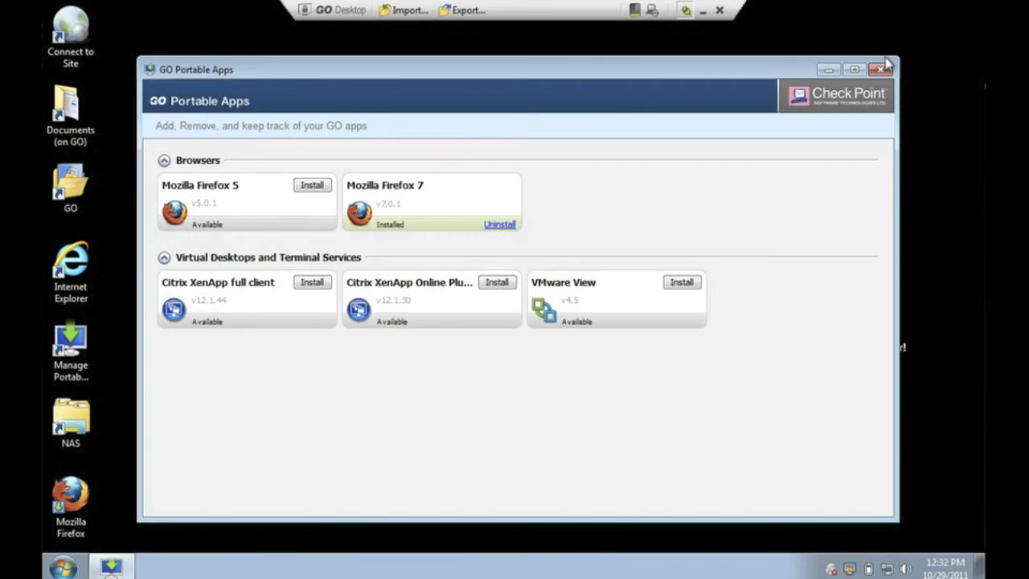
{"action": "left_click", "coordinate": [880, 69]}
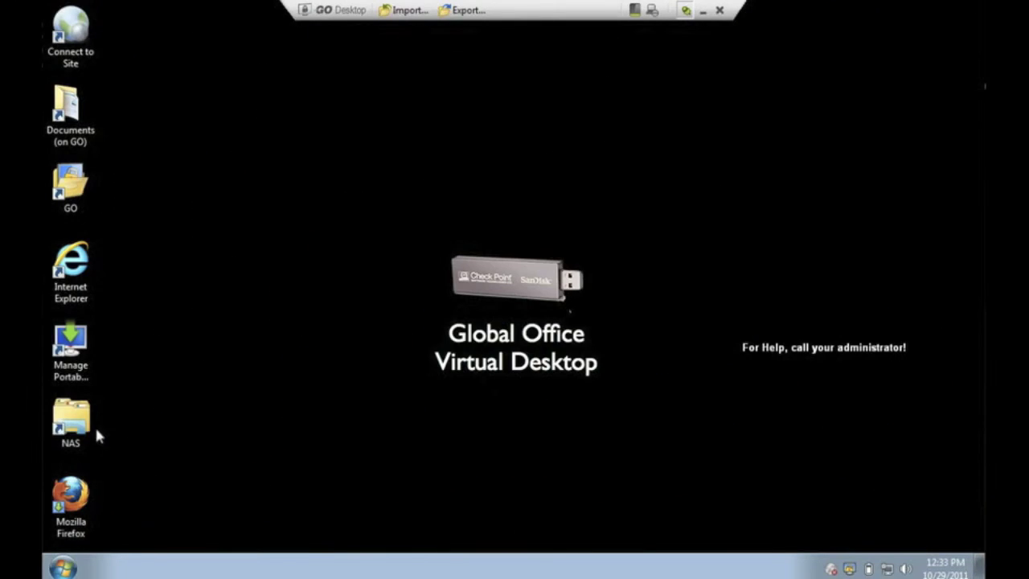
Step: Uninstall the Mozilla Firefox 7 portable app again
{"action": "double_click", "coordinate": [73, 362]}
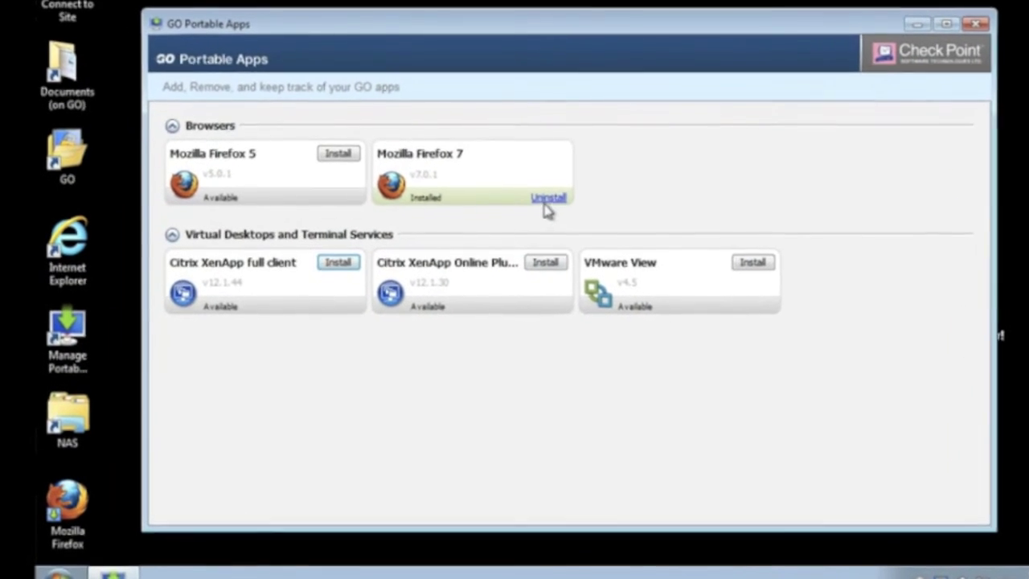
{"action": "left_click", "coordinate": [535, 205]}
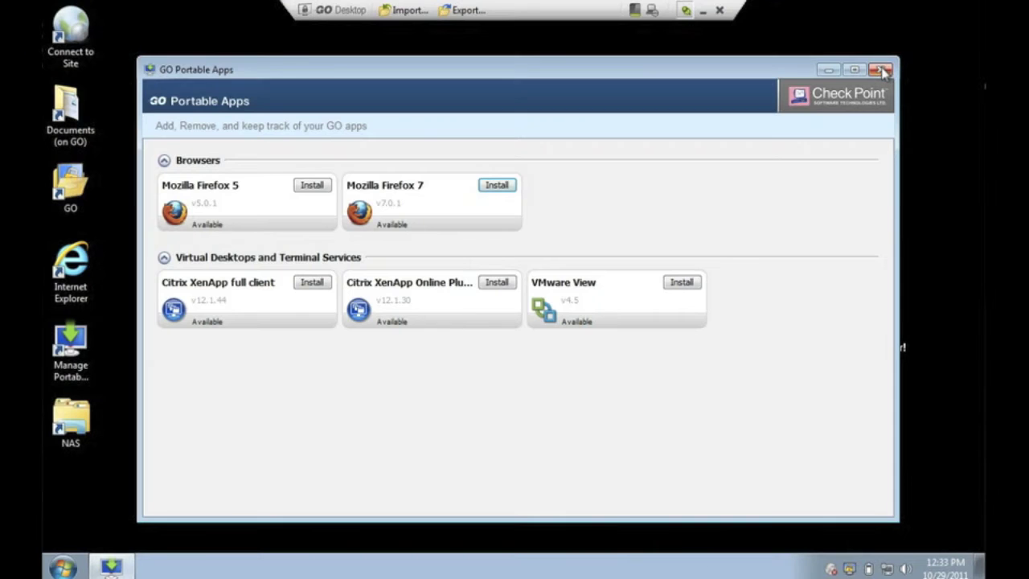
{"action": "left_click", "coordinate": [880, 70]}
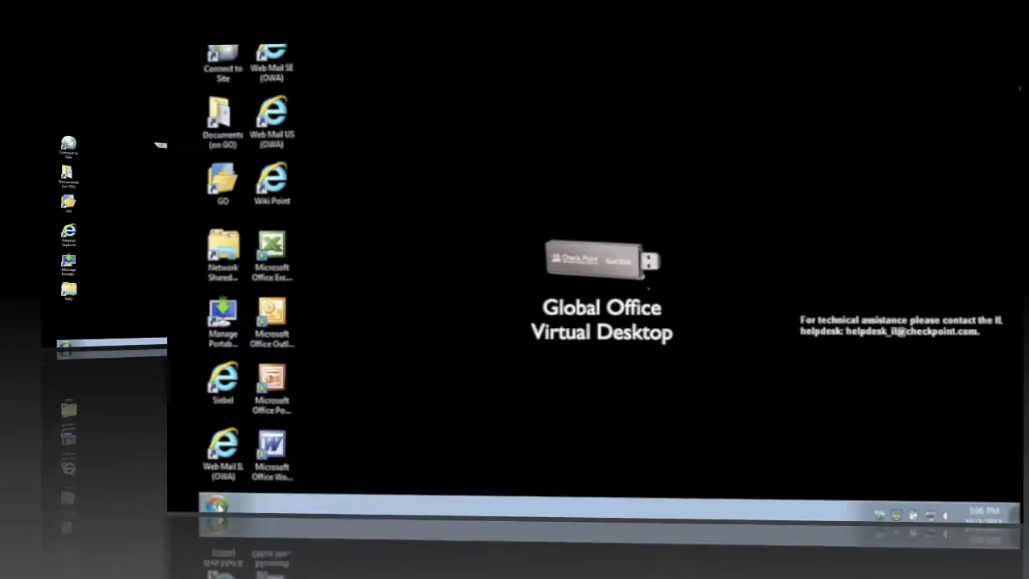
Step: Choose Close GO from the GO tray icon menu and confirm the shutdown
{"action": "left_click", "coordinate": [69, 563]}
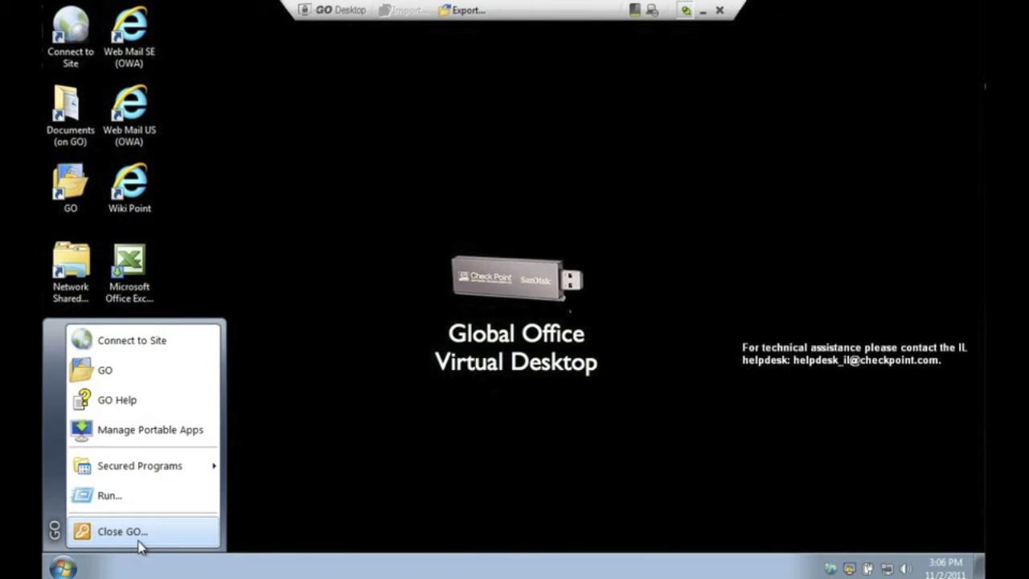
{"action": "left_click", "coordinate": [765, 568]}
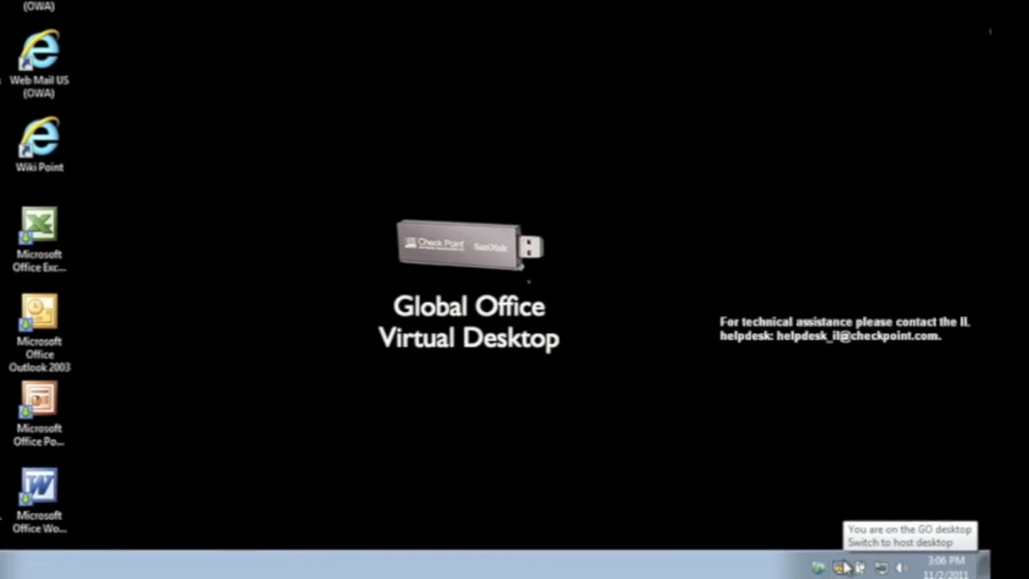
{"action": "right_click", "coordinate": [821, 566]}
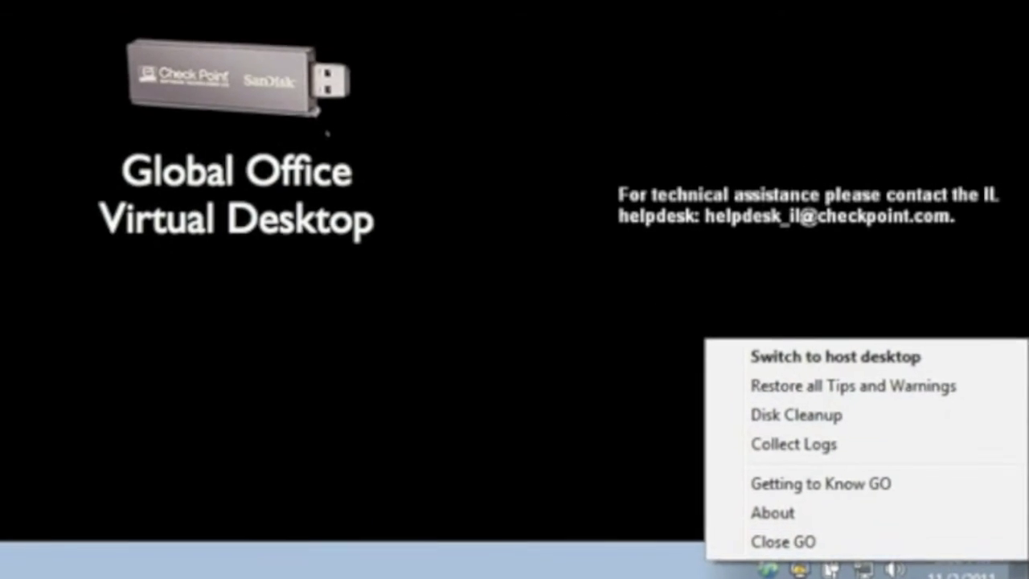
{"action": "left_click", "coordinate": [783, 541]}
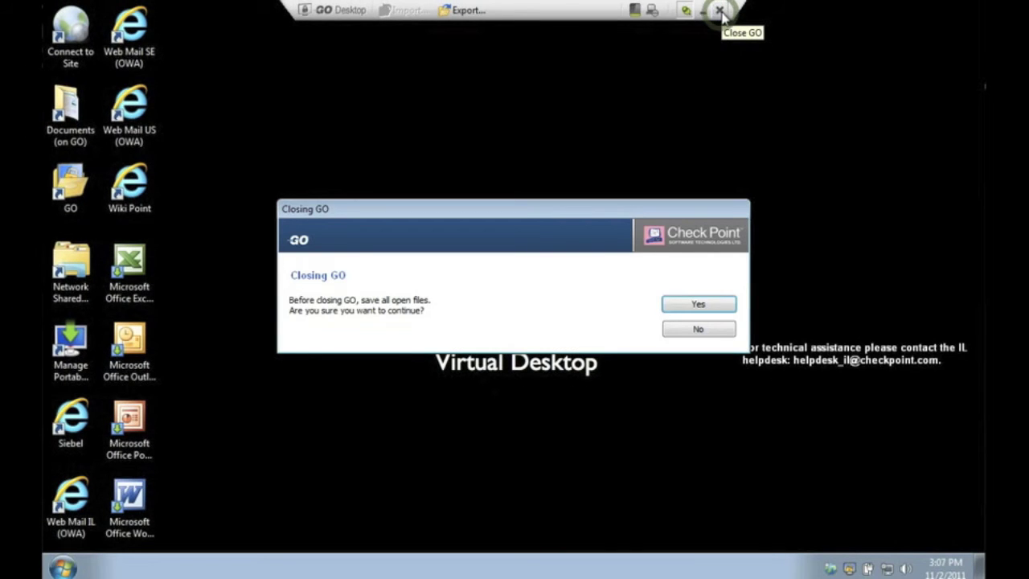
{"action": "left_click", "coordinate": [698, 305]}
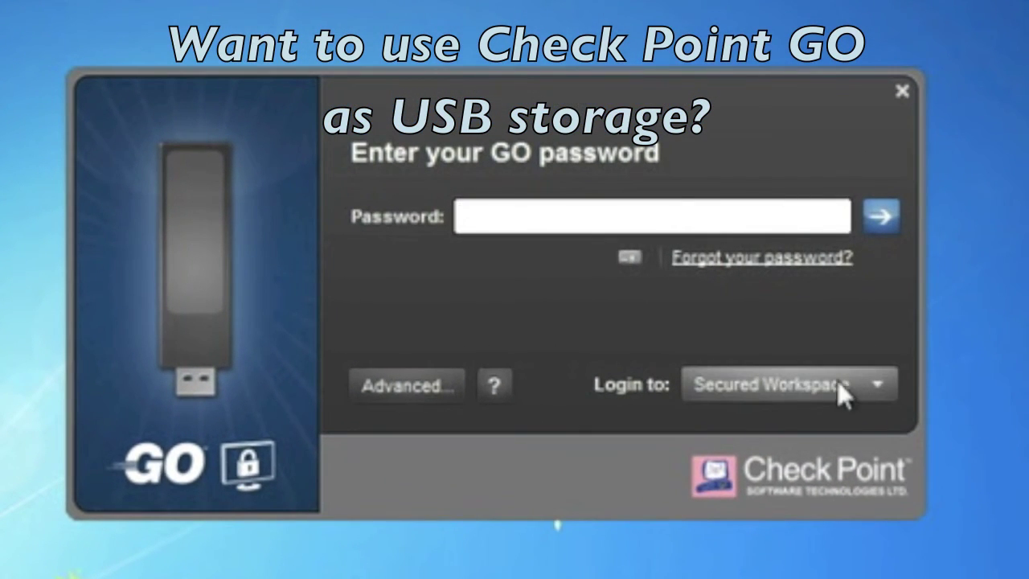
Step: Log in to GO with Login to: Folder Mode to open its User folder
{"action": "left_click", "coordinate": [846, 384]}
{"action": "left_click", "coordinate": [762, 443]}
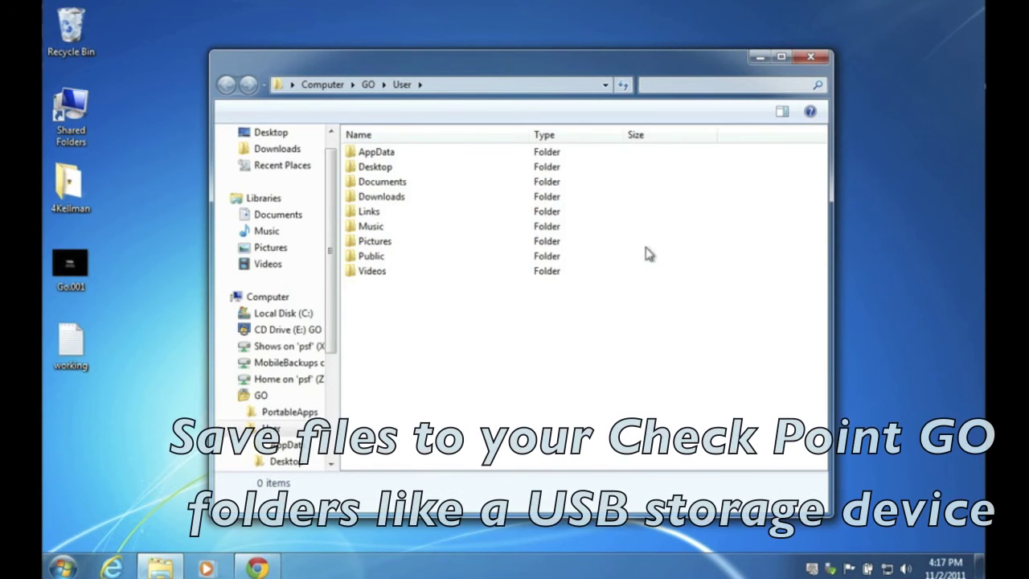
Step: Copy working.txt from the desktop into GO's Documents folder and close Explorer
{"action": "double_click", "coordinate": [404, 186]}
{"action": "left_click_drag", "start_coordinate": [74, 362], "coordinate": [526, 283]}
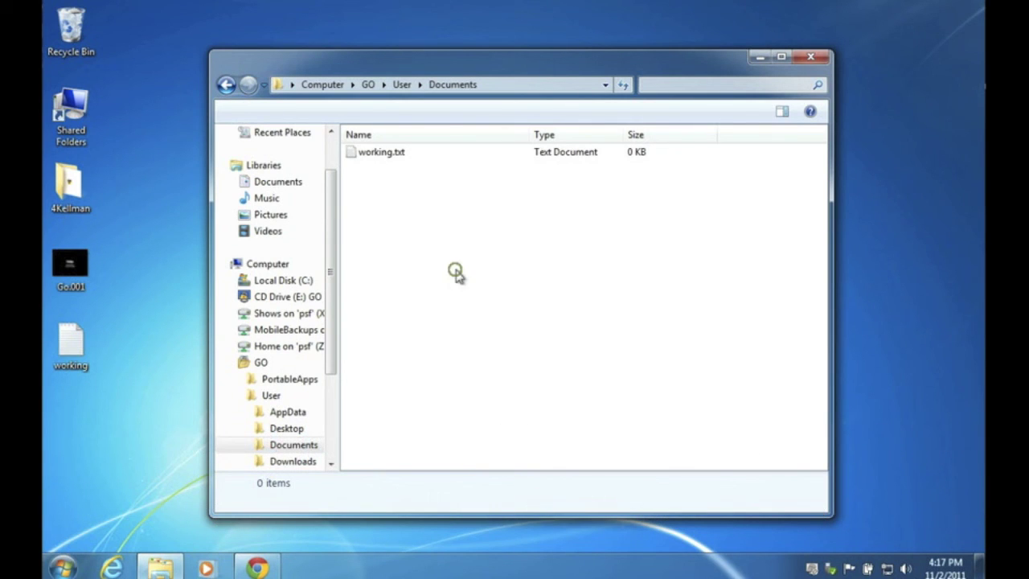
{"action": "left_click", "coordinate": [811, 57]}
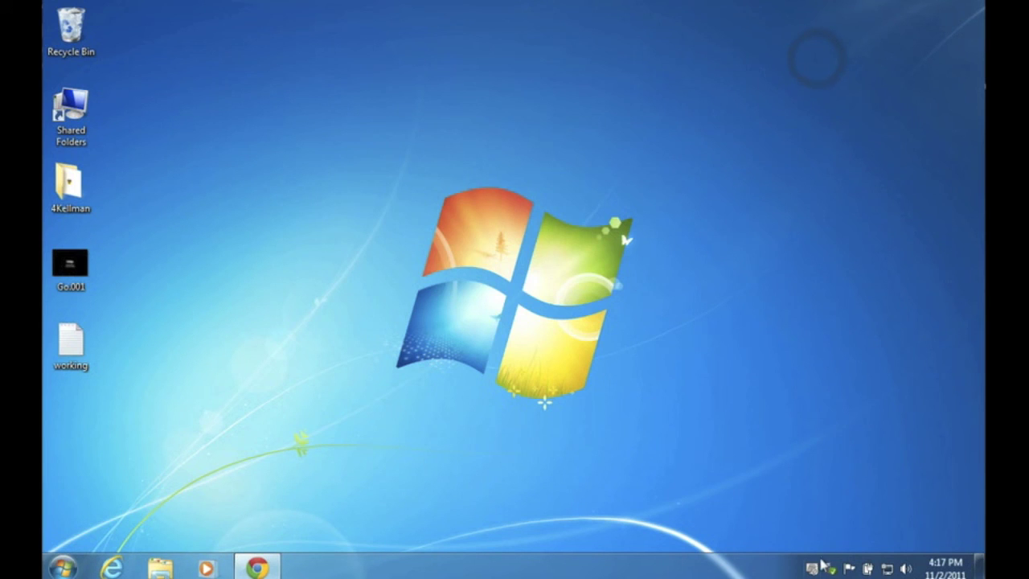
Step: Close GO from the tray icon menu and confirm
{"action": "right_click", "coordinate": [813, 569]}
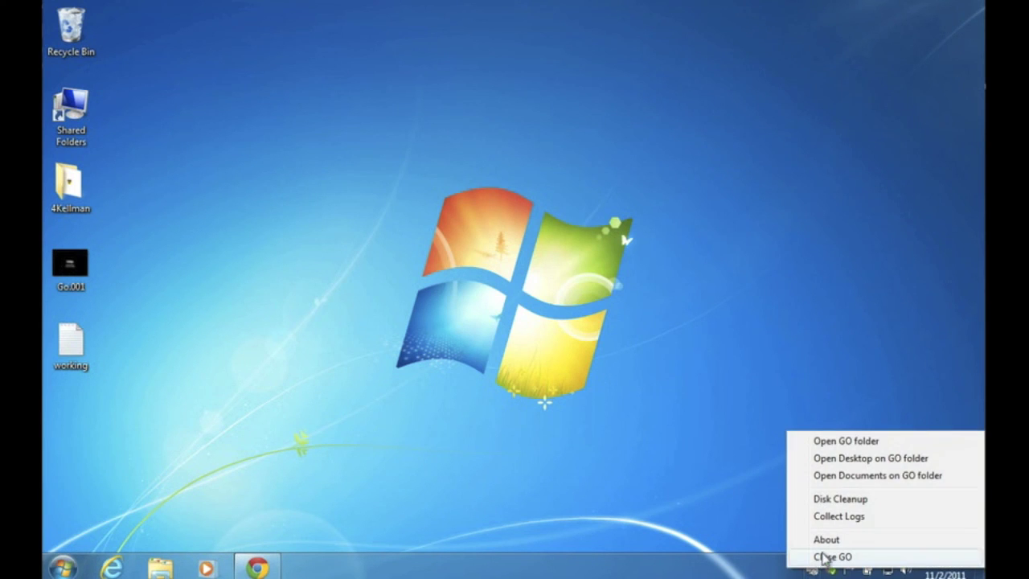
{"action": "left_click", "coordinate": [822, 558]}
{"action": "left_click", "coordinate": [696, 303]}
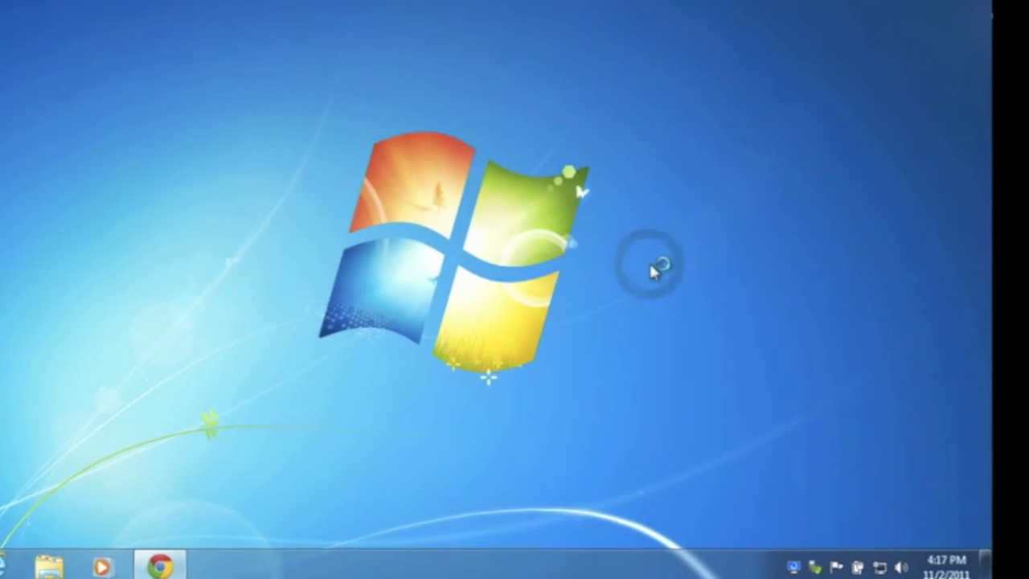